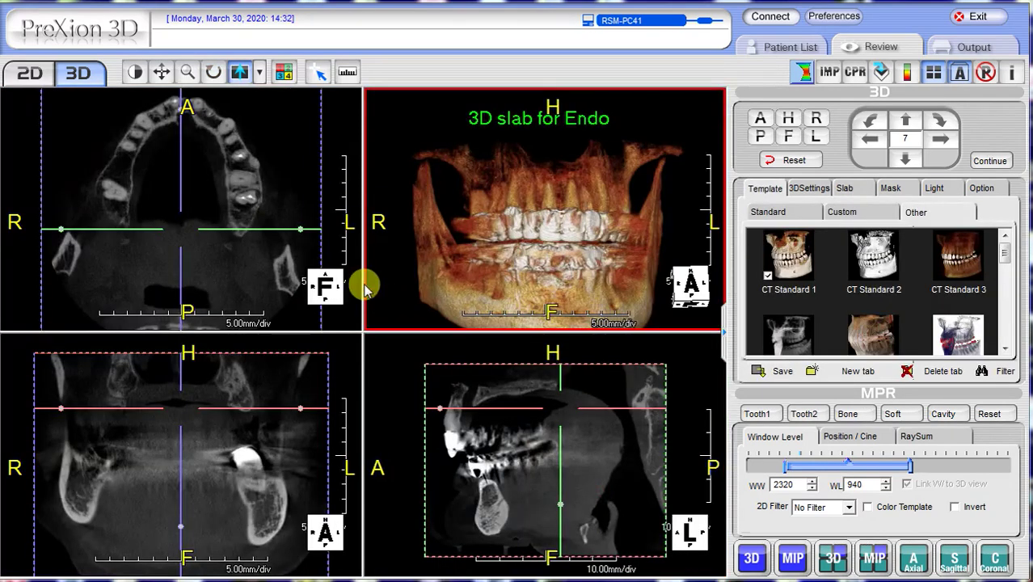
Examine the upper molar roots in the axial MPR slices, moving above and below the starting level
click(240, 195)
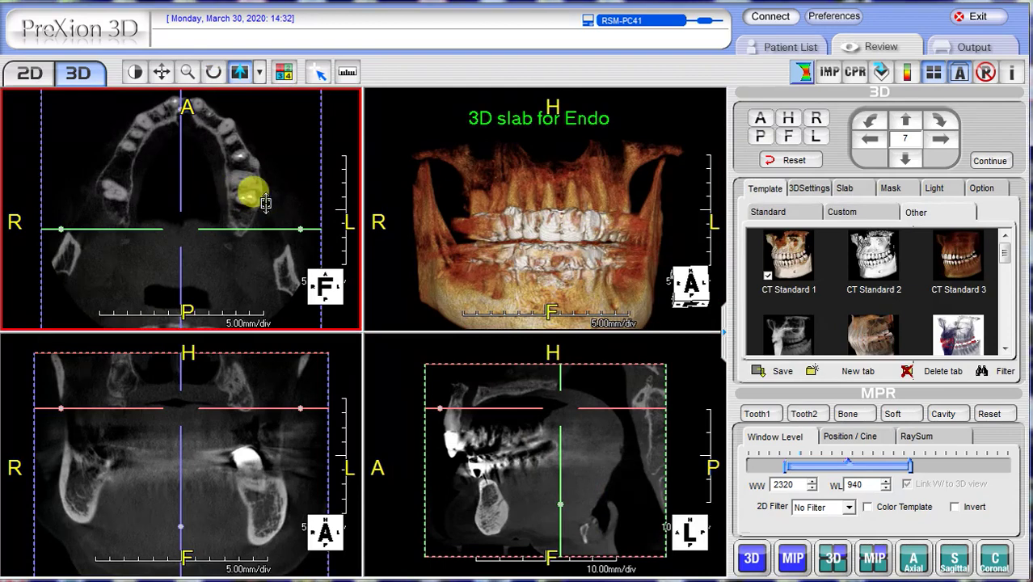
scroll(266, 198, up, 5)
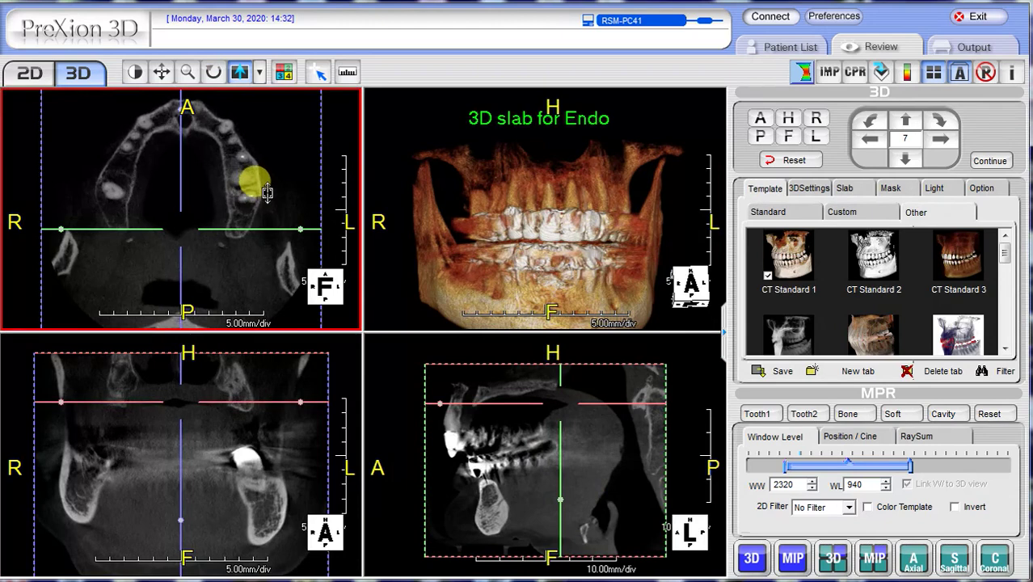
scroll(267, 198, down, 8)
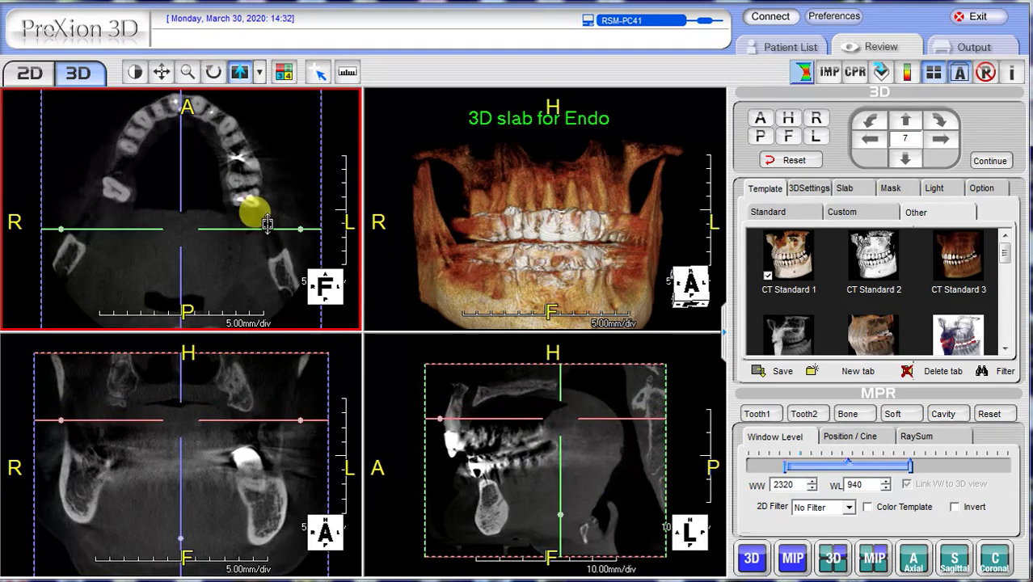
scroll(266, 230, up, 5)
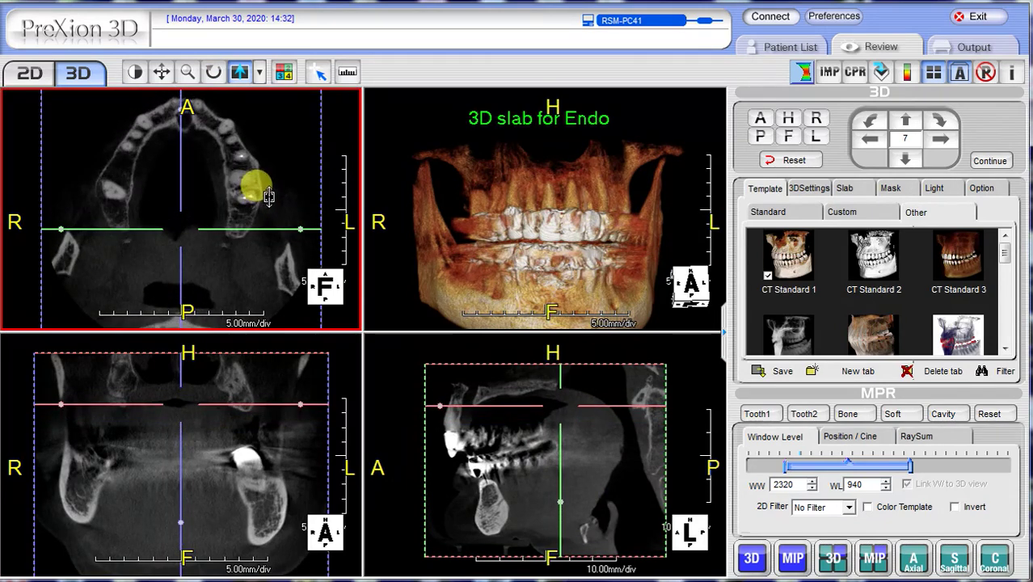
scroll(270, 190, down, 3)
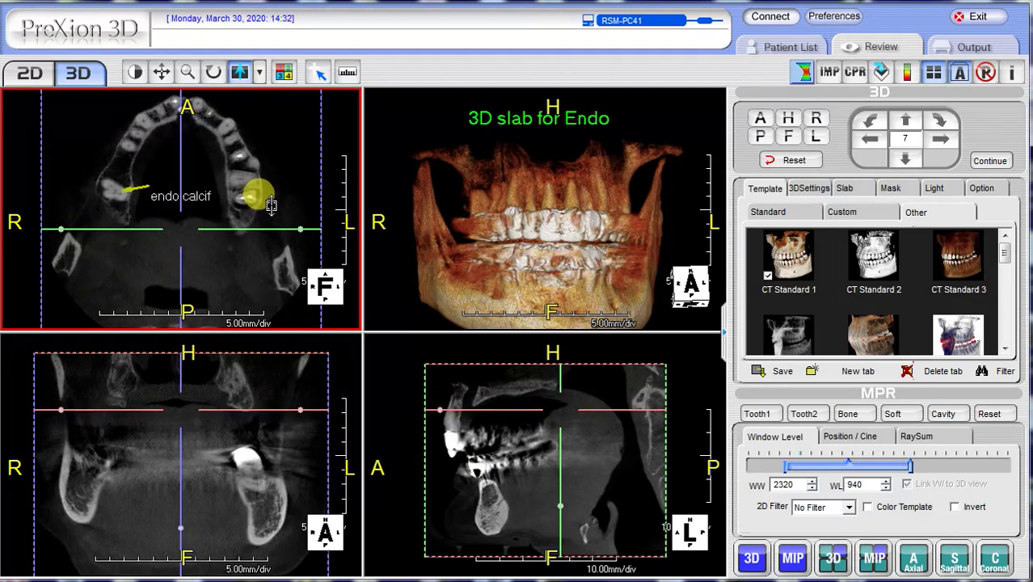
scroll(271, 203, down, 1)
scroll(271, 203, down, 1)
click(563, 265)
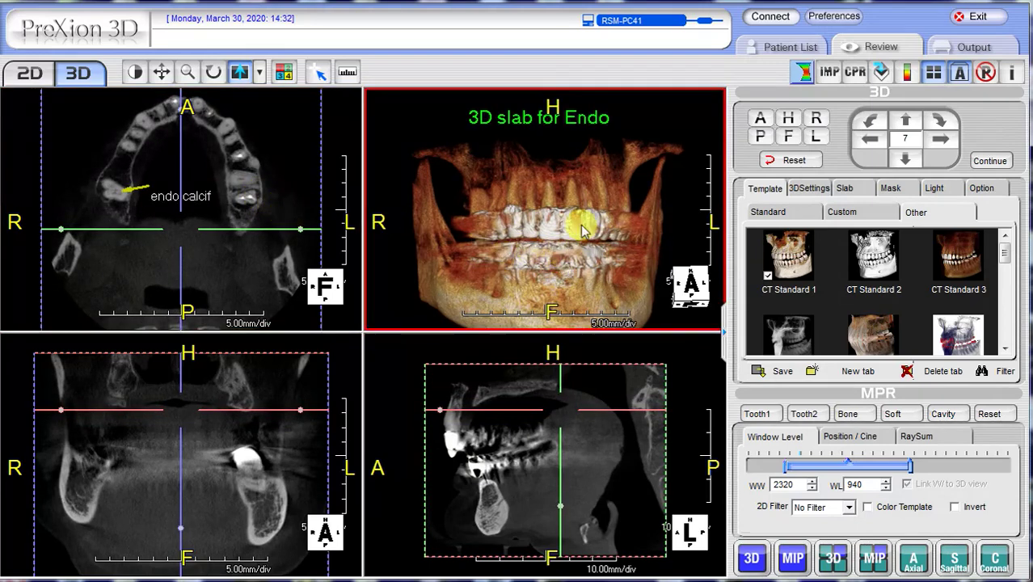
click(560, 547)
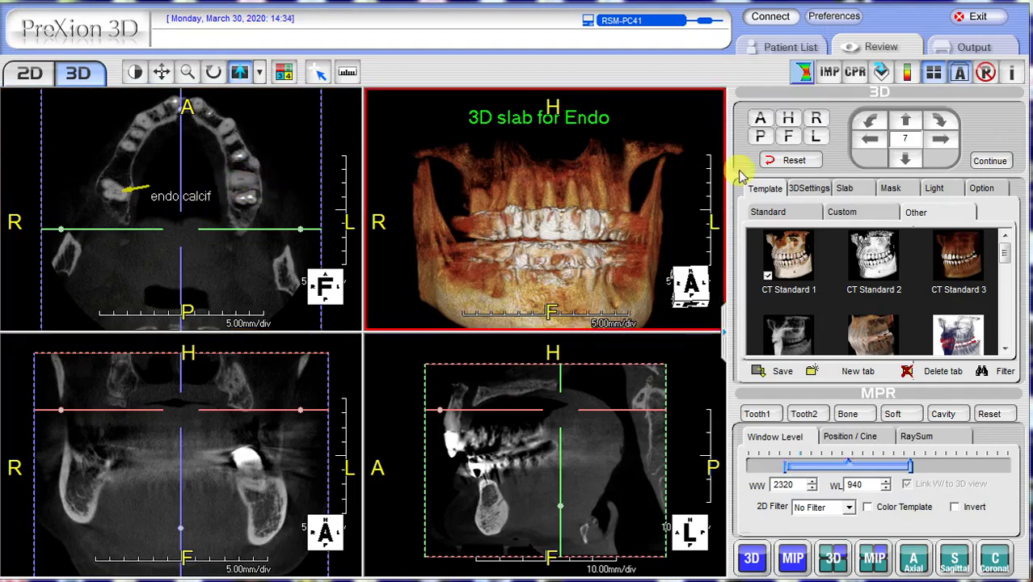
Orient the 3D volume to the foot (F) view and turn on Slab for it
click(790, 139)
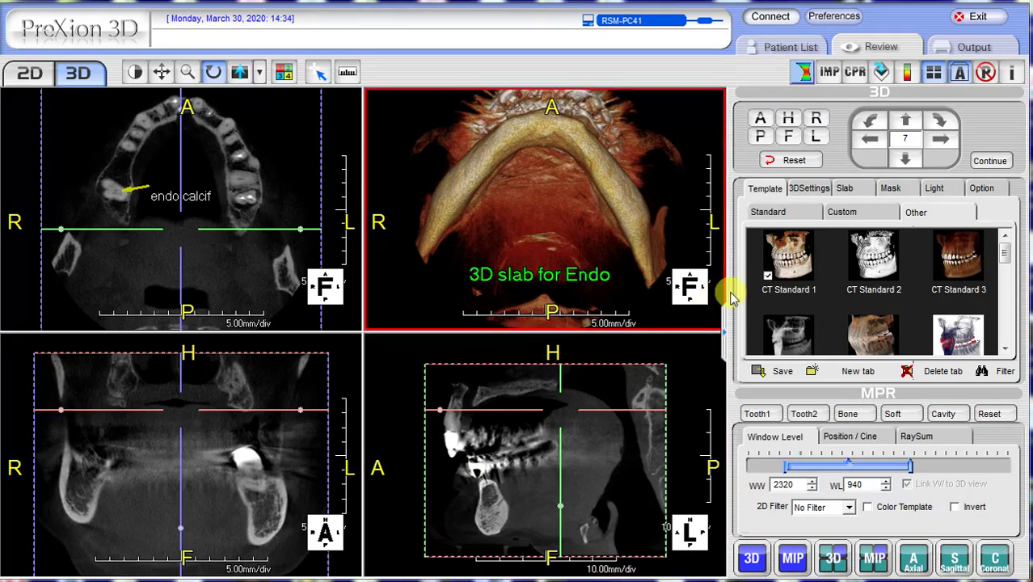
click(858, 188)
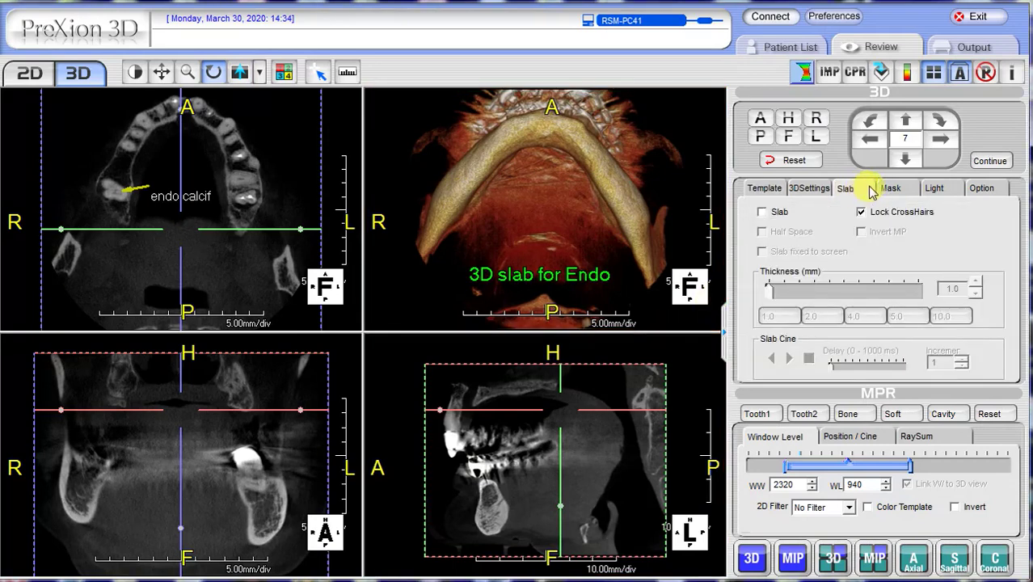
click(761, 213)
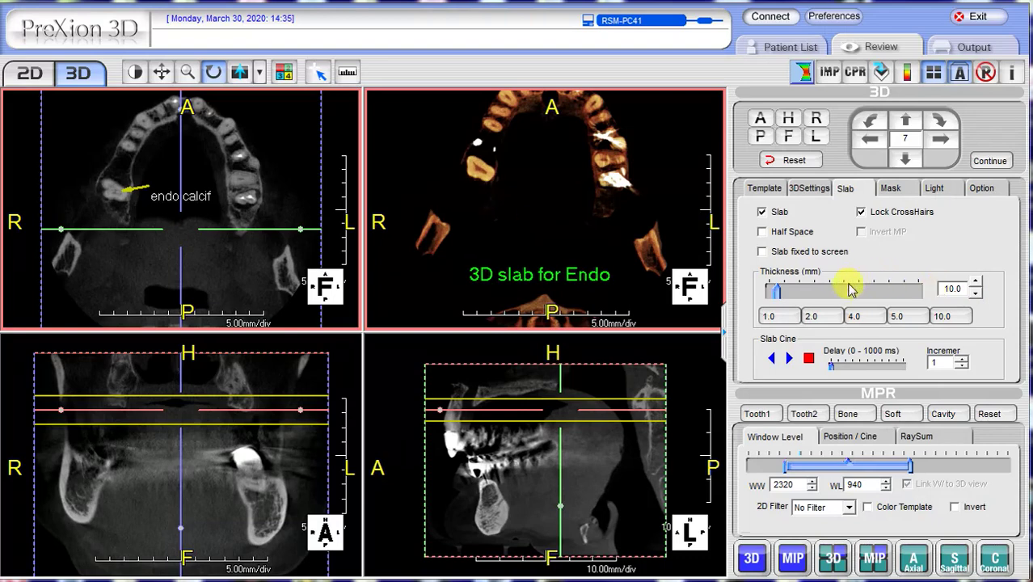
Try slab thicknesses such as 7.0 and 19.0 mm, and settle on the 1.0 mm preset
click(976, 294)
click(976, 294)
click(774, 292)
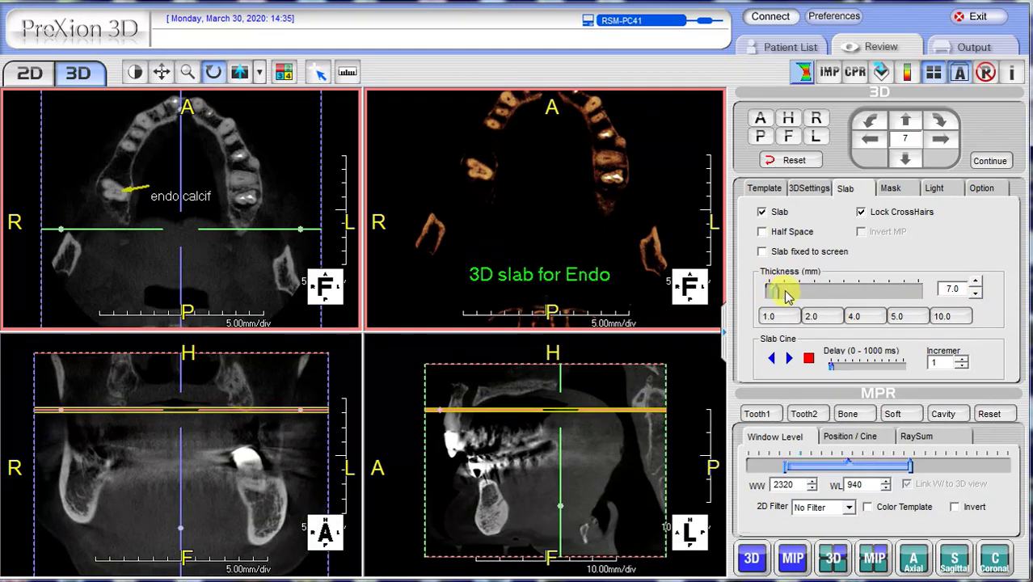
drag(785, 291, 788, 293)
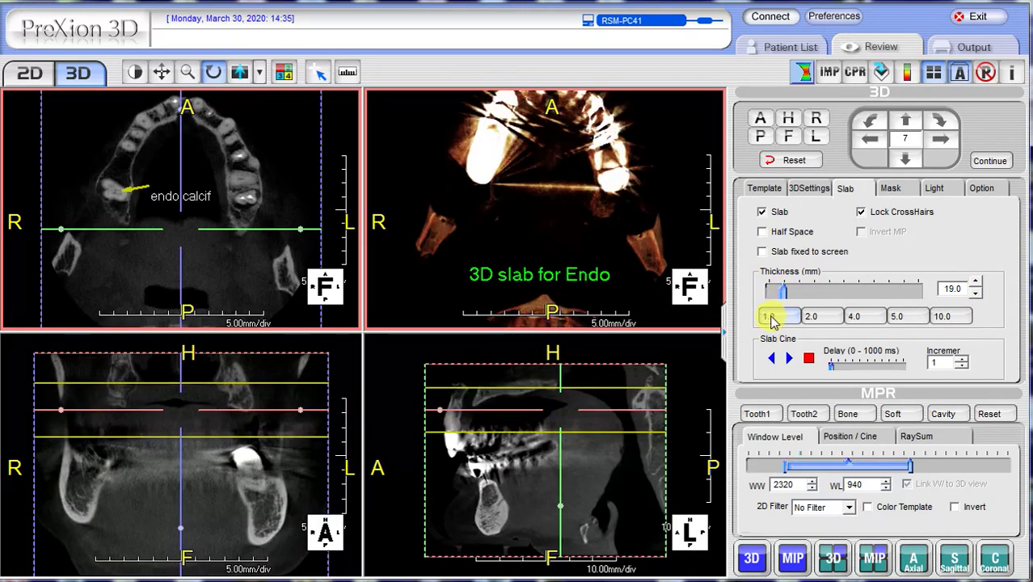
click(774, 318)
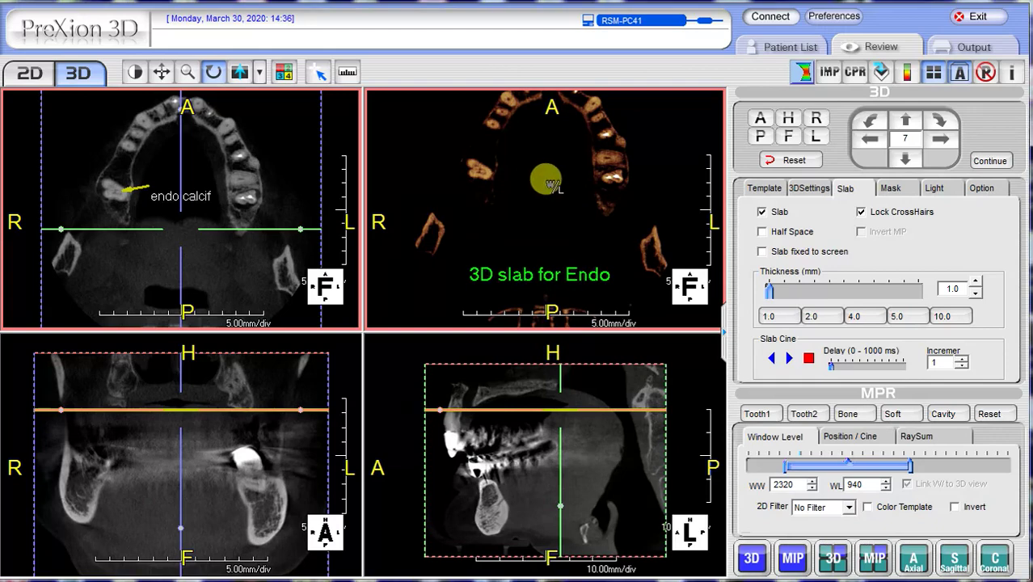
middle_drag(533, 200, 544, 181)
mouse_move(544, 182)
mouse_down()
mouse_move(534, 194)
mouse_move(542, 176)
mouse_up()
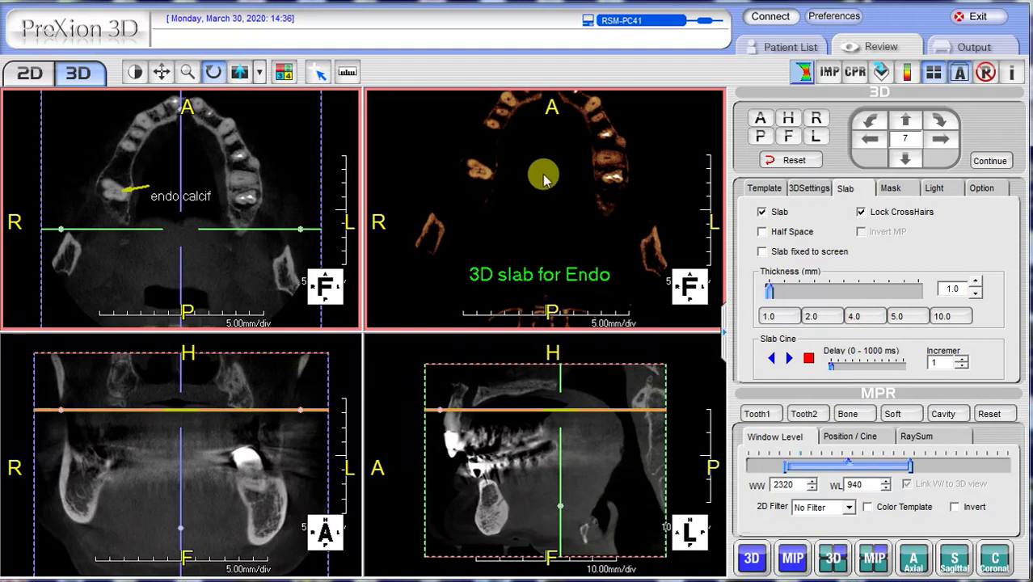
click(514, 453)
click(640, 396)
click(546, 200)
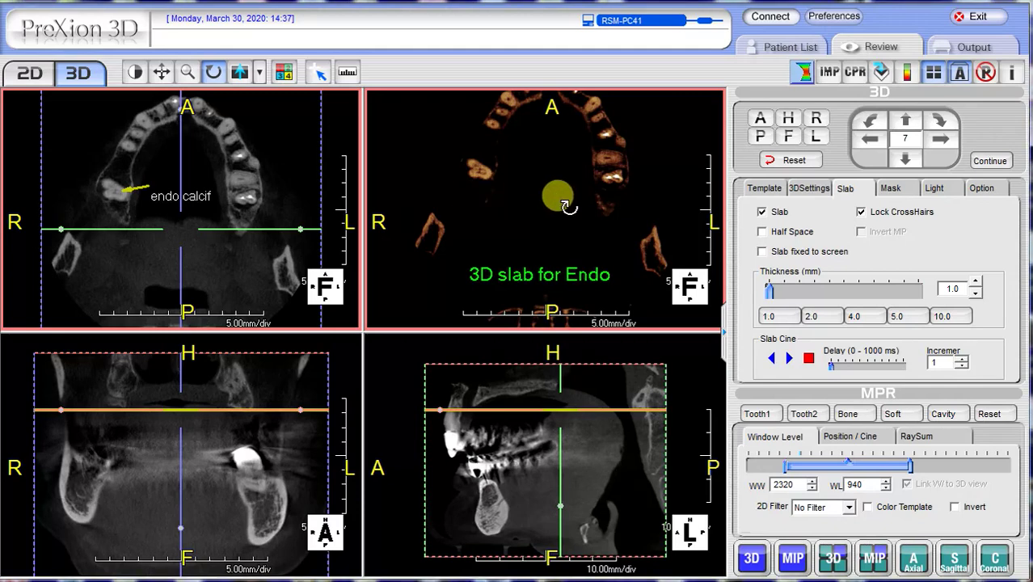
Enlarge the 3D slab view to fill the display area and bring the upper molar roots into the slab
double_click(558, 198)
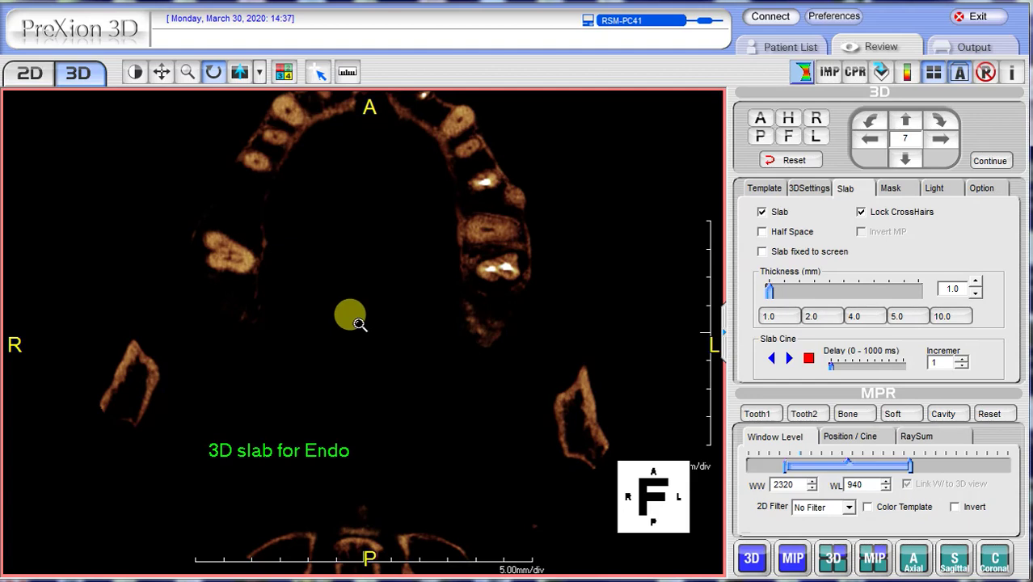
scroll(359, 324, up, 8)
scroll(360, 324, down, 1)
scroll(359, 323, up, 1)
middle_drag(370, 295, 379, 325)
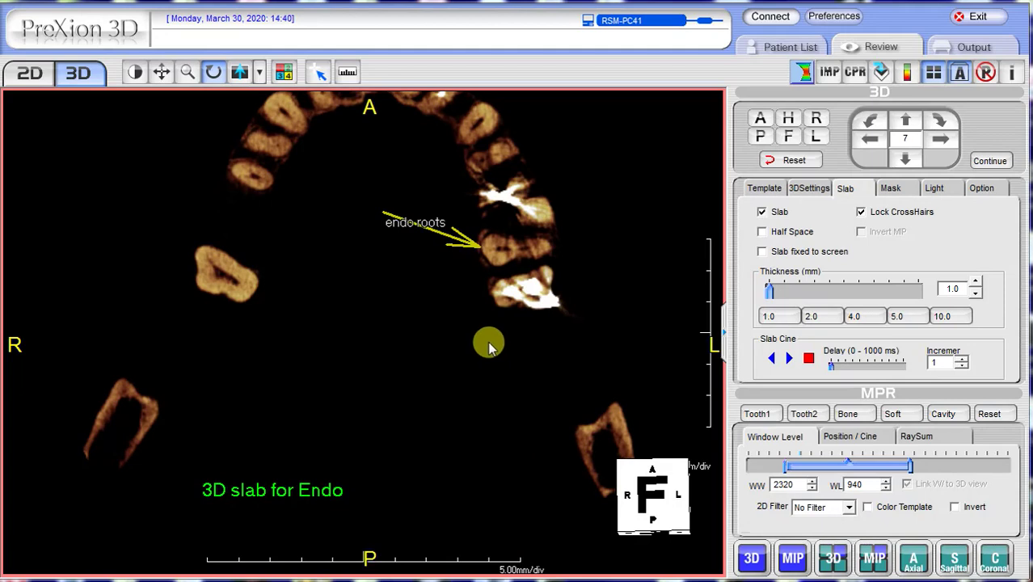
Examine the canals of the upper left molars by moving the 1.0 mm slab up and down through the roots
scroll(488, 349, down, 2)
scroll(488, 348, up, 5)
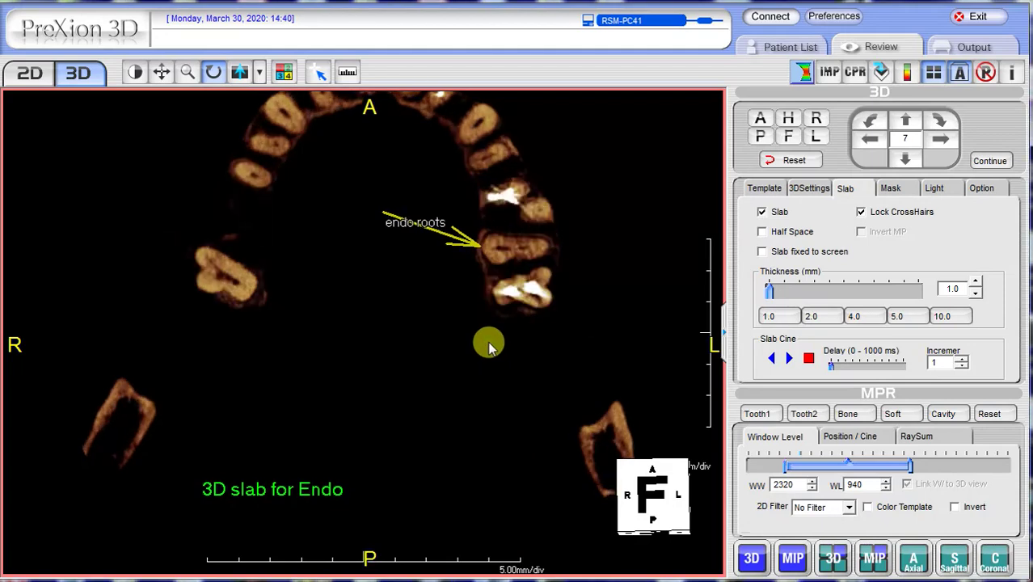
scroll(489, 346, down, 2)
scroll(489, 348, down, 2)
scroll(489, 348, up, 2)
scroll(488, 348, up, 2)
scroll(488, 348, down, 2)
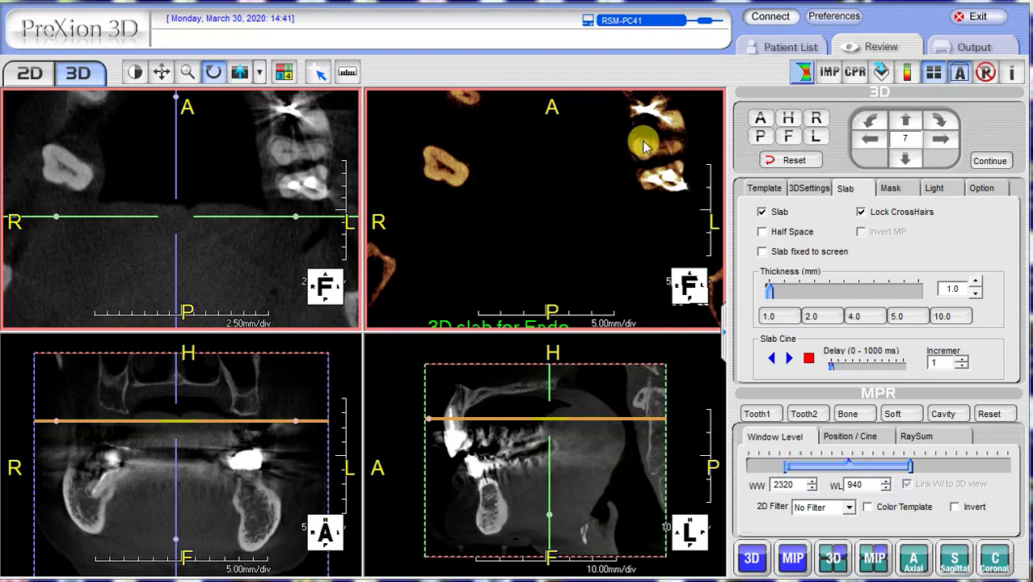
Compare the upper right molar's roots in the axial MPR and 3D slab views across neighbouring slices
click(644, 355)
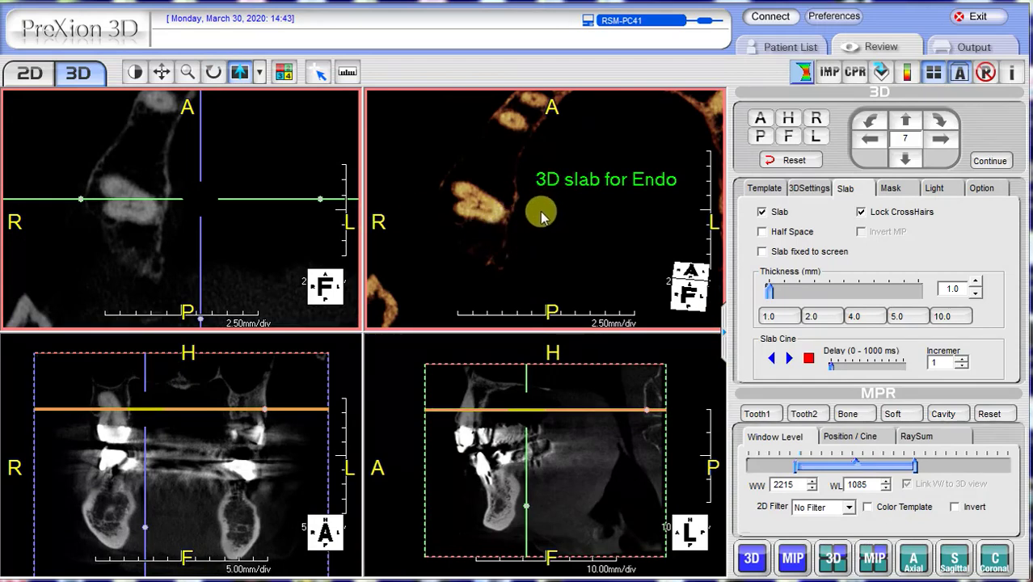
scroll(526, 231, up, 2)
scroll(525, 230, down, 2)
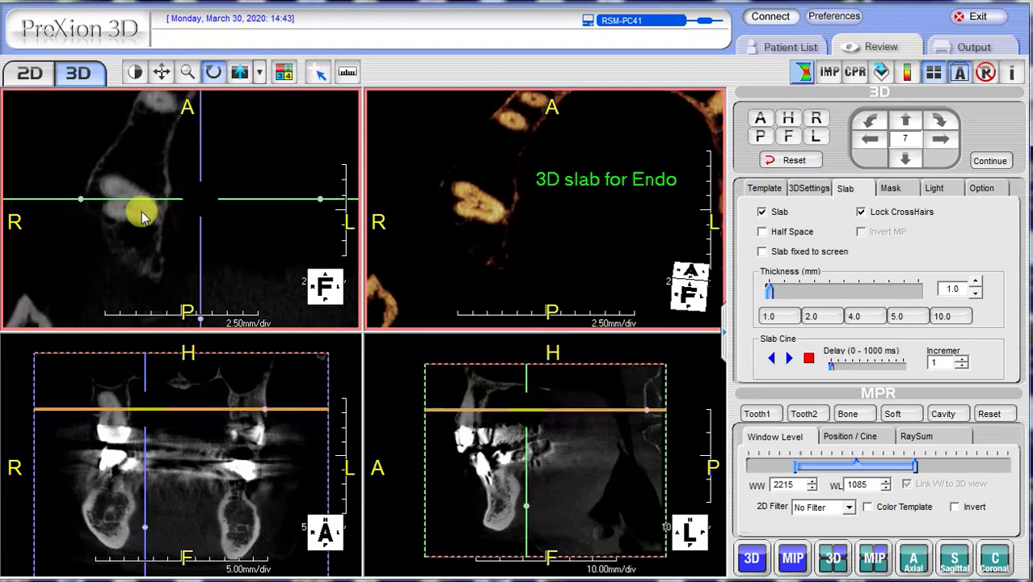
scroll(552, 244, up, 2)
scroll(552, 242, down, 2)
scroll(560, 211, down, 1)
scroll(563, 213, up, 1)
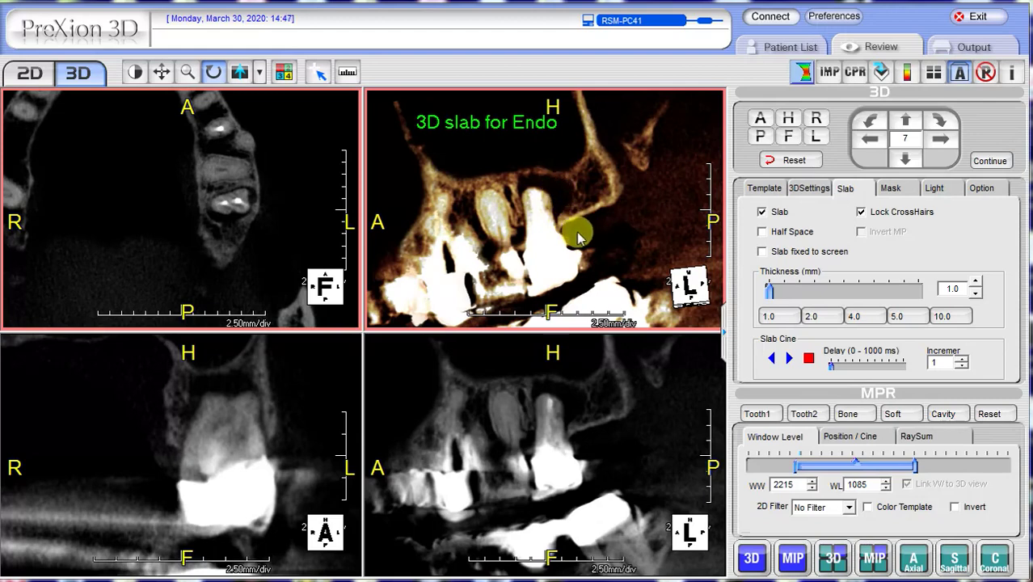
Examine the upper left molar roots and sinus floor slice by slice in the sagittal 3D slab and matching MPR view
scroll(580, 231, down, 3)
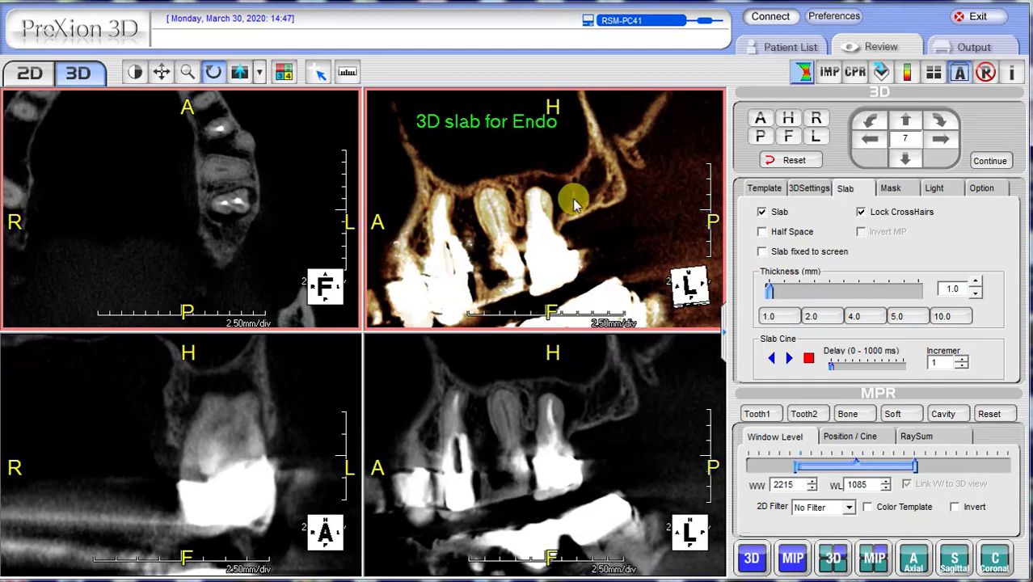
scroll(565, 201, down, 1)
scroll(565, 214, down, 1)
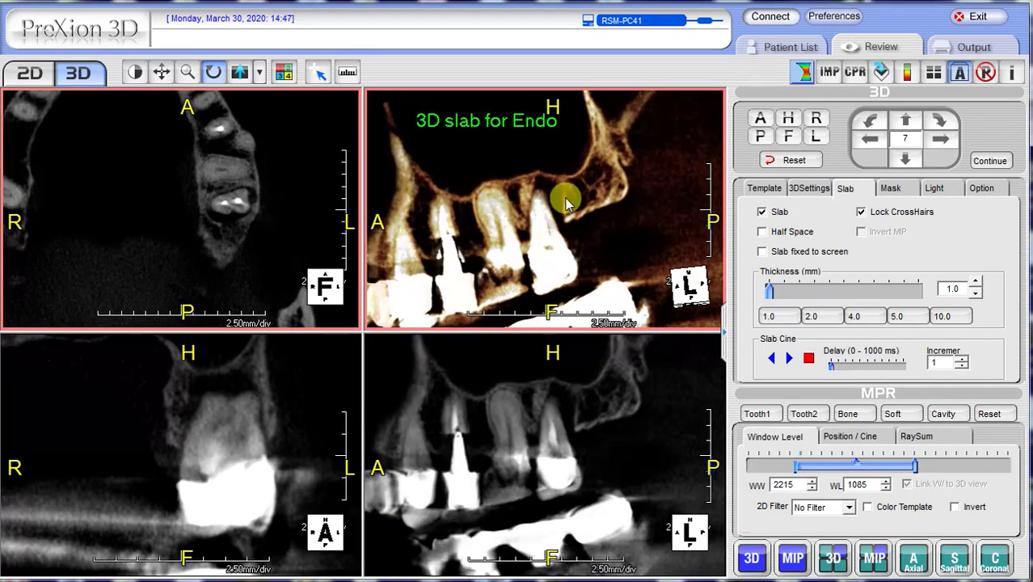
scroll(565, 172, down, 3)
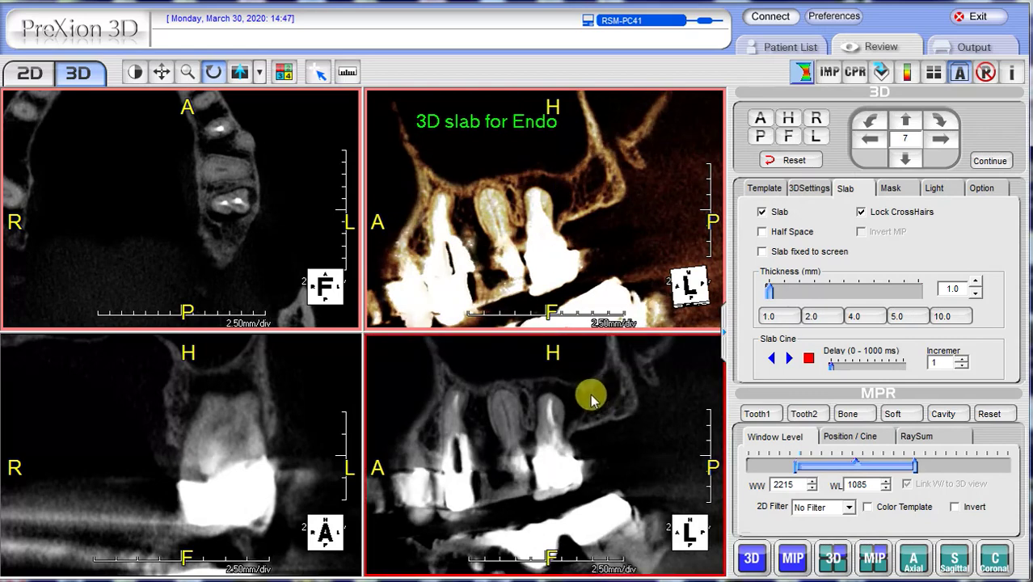
scroll(564, 242, down, 2)
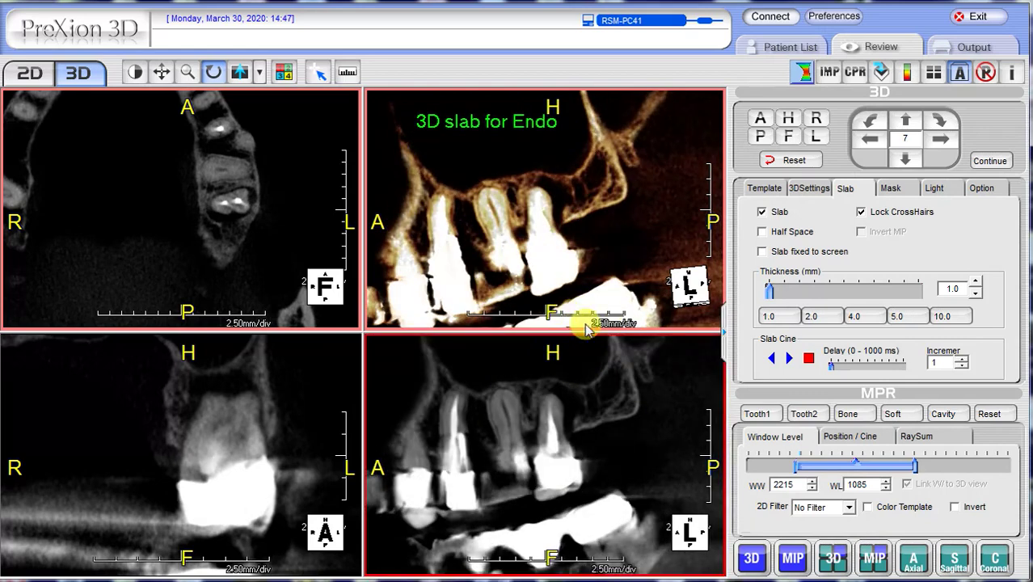
scroll(583, 229, down, 2)
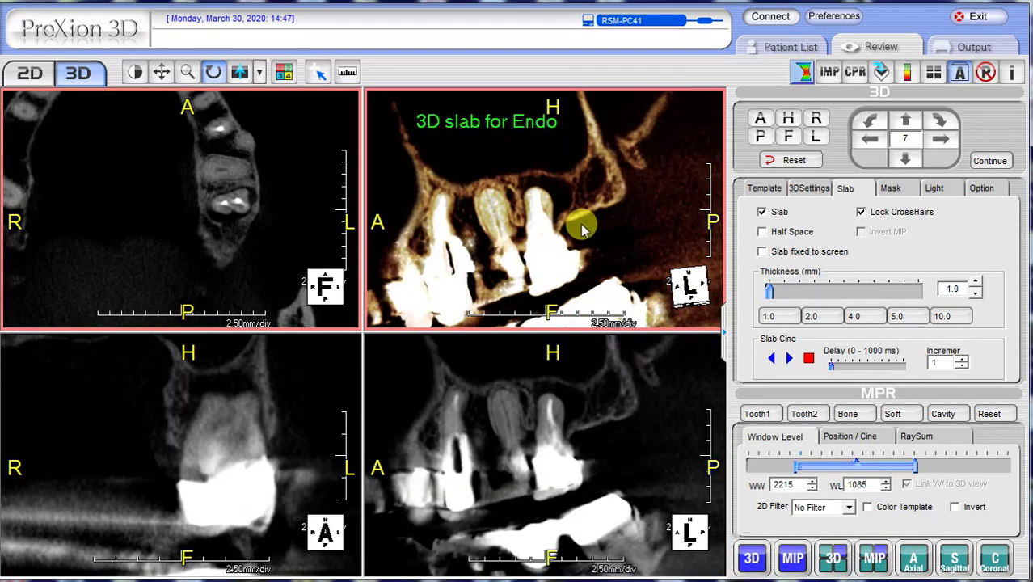
scroll(584, 225, down, 2)
scroll(583, 224, up, 2)
scroll(599, 242, down, 2)
scroll(599, 243, down, 2)
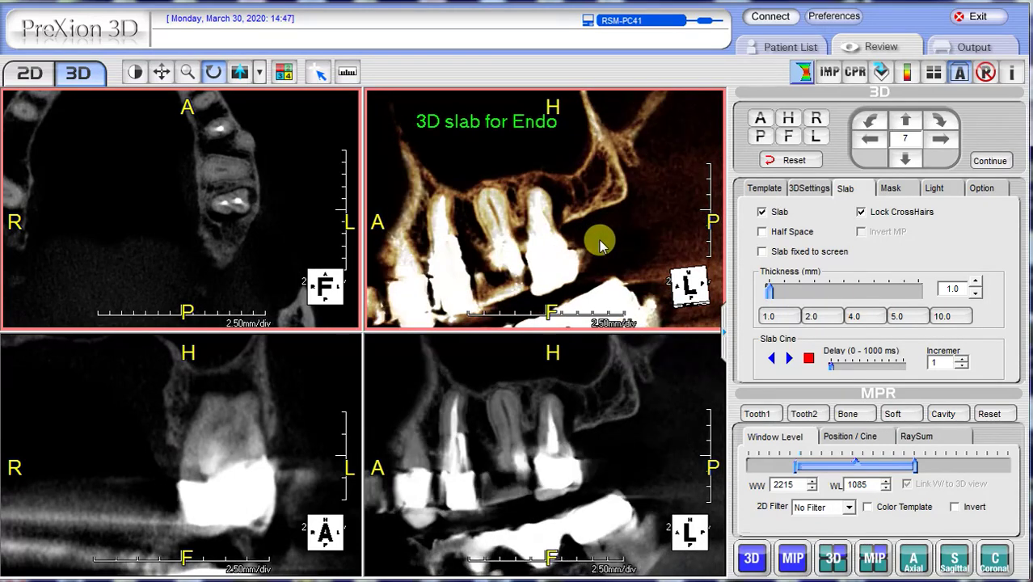